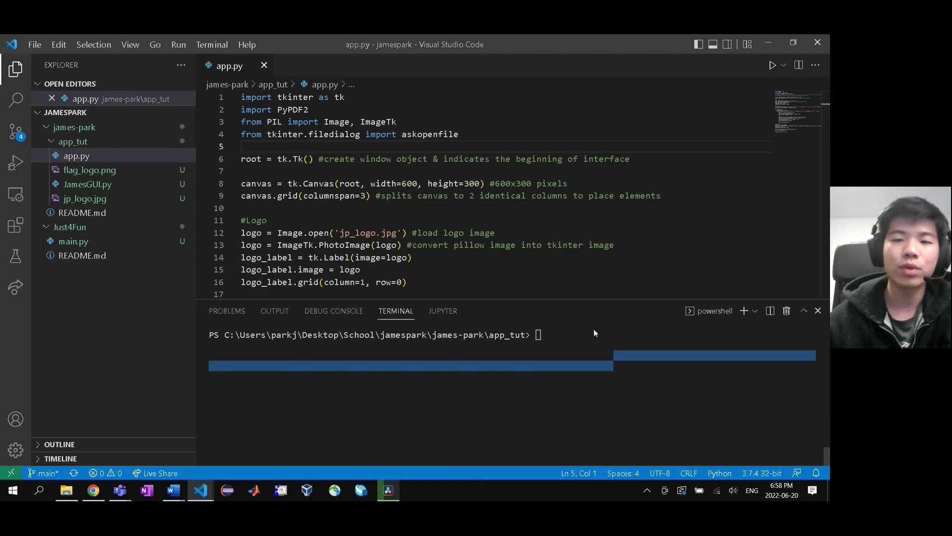
{"action": "type", "text": "python ap"}
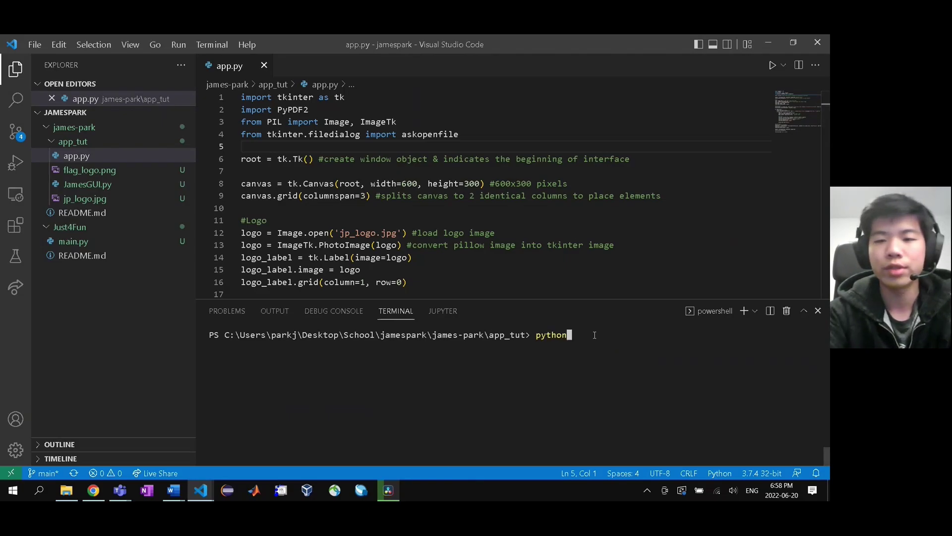
Run app.py from the terminal and drag its PDF-extractor window over the editor
{"action": "key", "text": "Tab"}
{"action": "key", "text": "Return"}
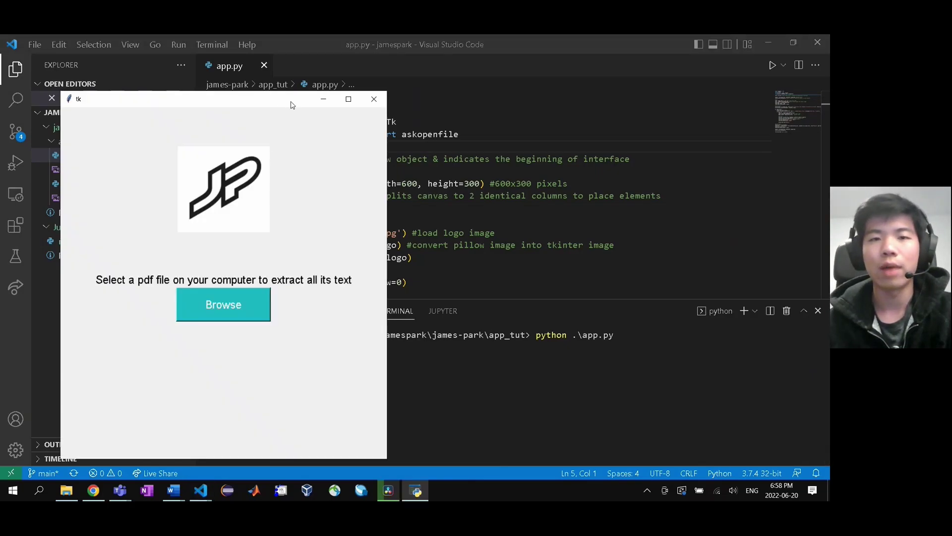
{"action": "left_click_drag", "start_coordinate": [291, 105], "coordinate": [476, 104]}
Close the PDF-extractor window and create runprogram.py in the app_tut folder
{"action": "left_click", "coordinate": [559, 98]}
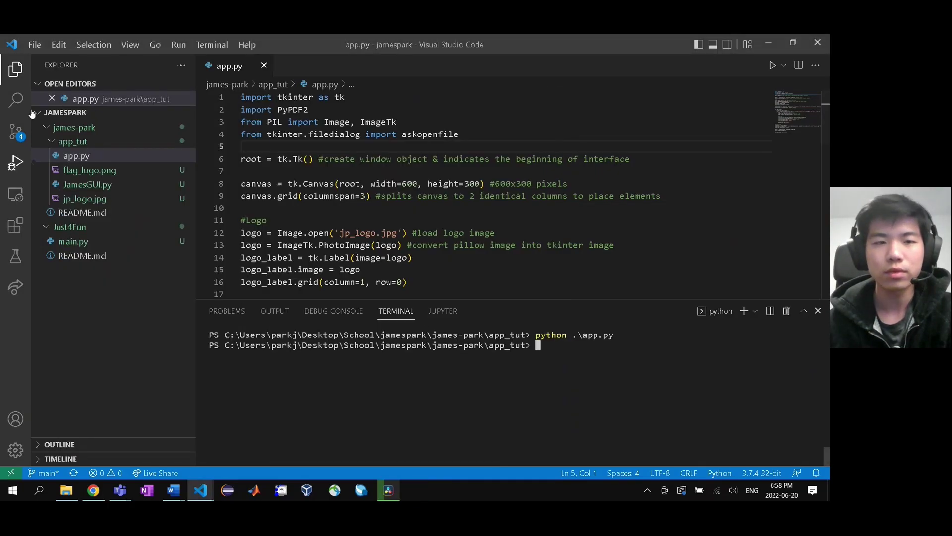
{"action": "left_click", "coordinate": [141, 113]}
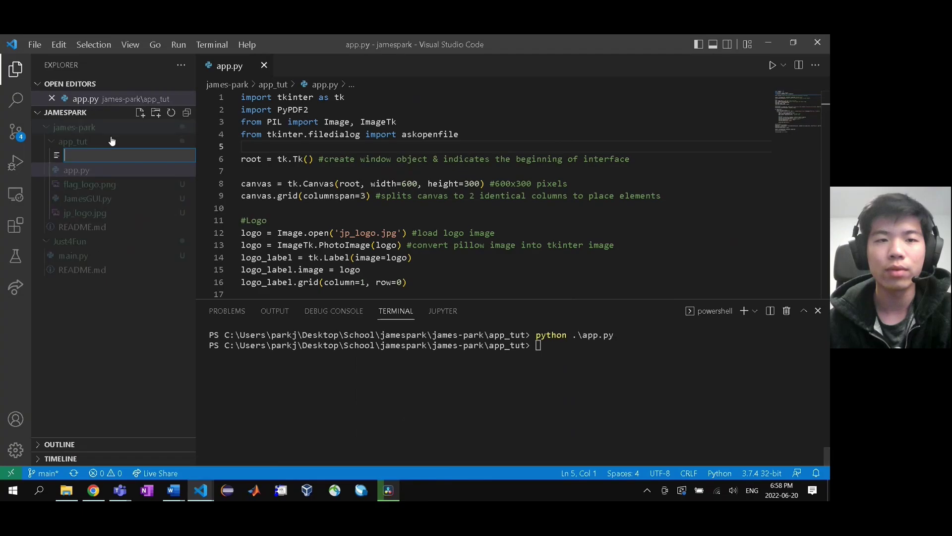
{"action": "type", "text": "run"}
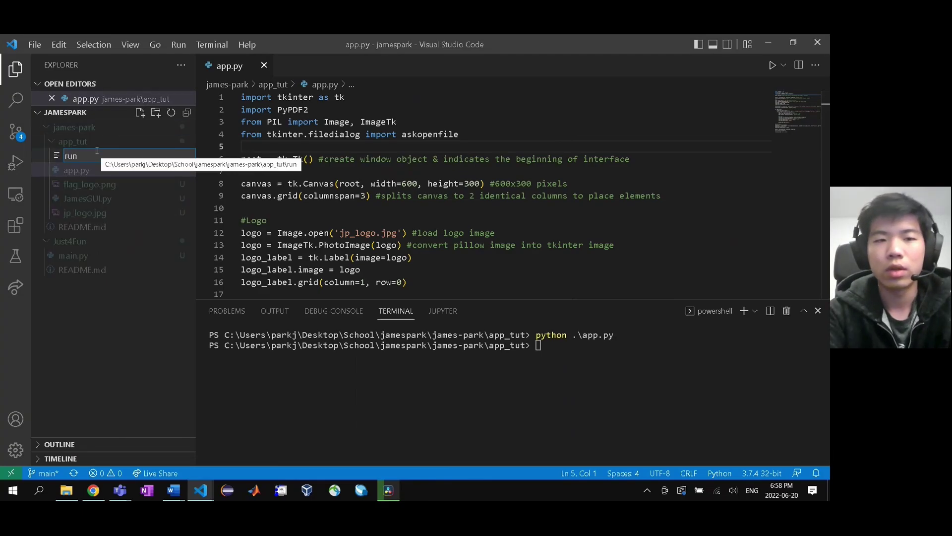
{"action": "type", "text": "program.py"}
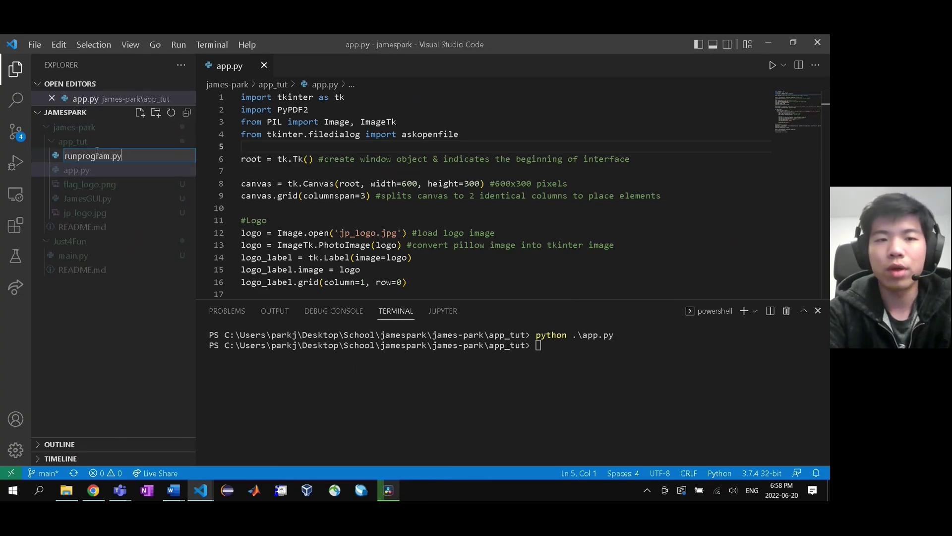
{"action": "key", "text": "Return"}
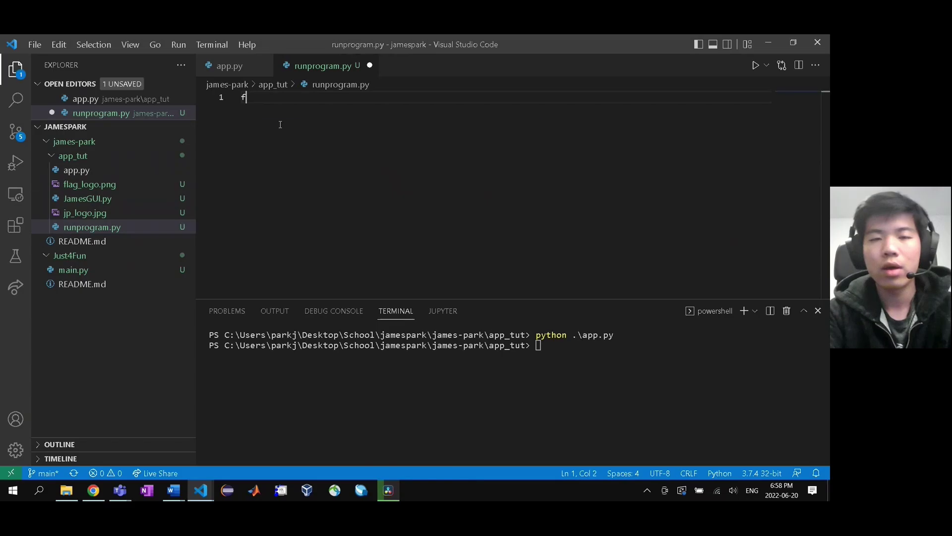
{"action": "type", "text": "from sub"}
Write runprogram.py importing subprocess call, defining and calling open_py_file to run app.py, and save
{"action": "key", "text": "Tab"}
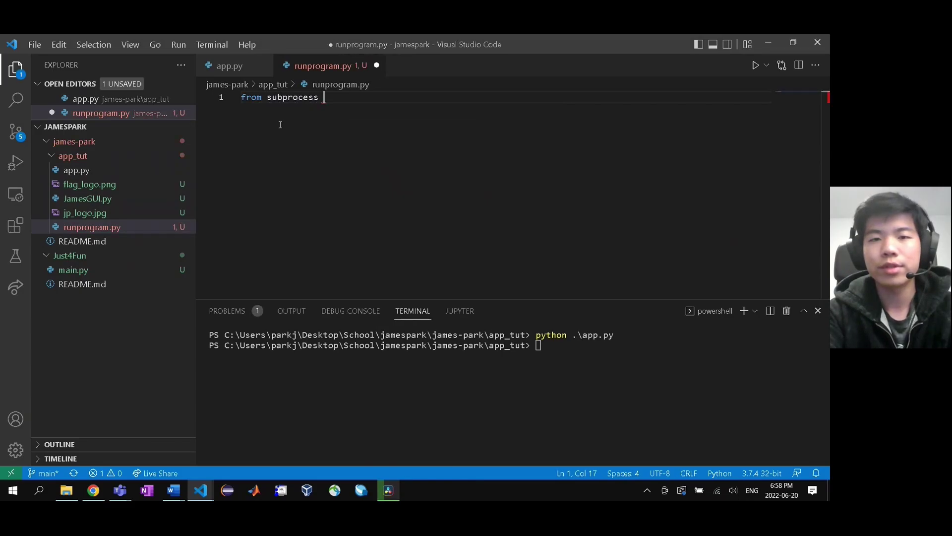
{"action": "type", "text": "import call"}
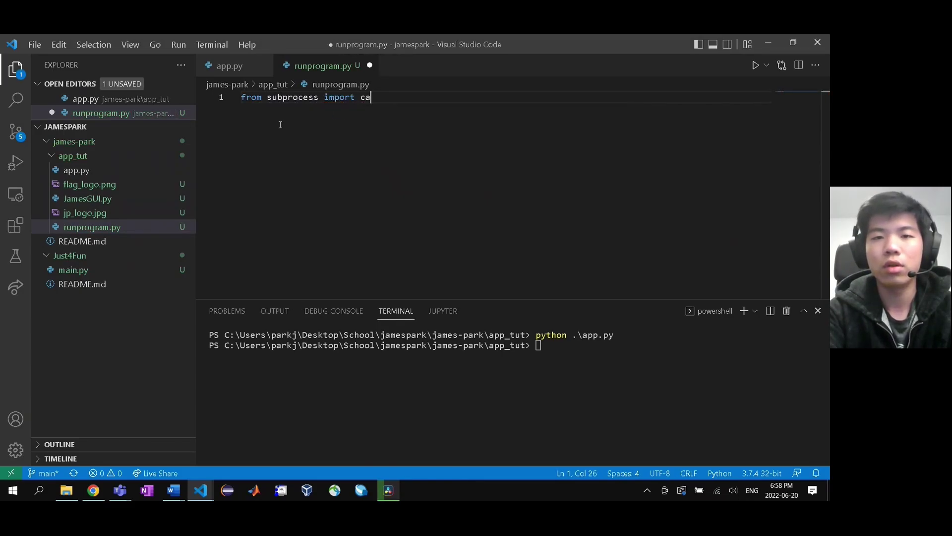
{"action": "key", "text": "Return"}
{"action": "key", "text": "Return"}
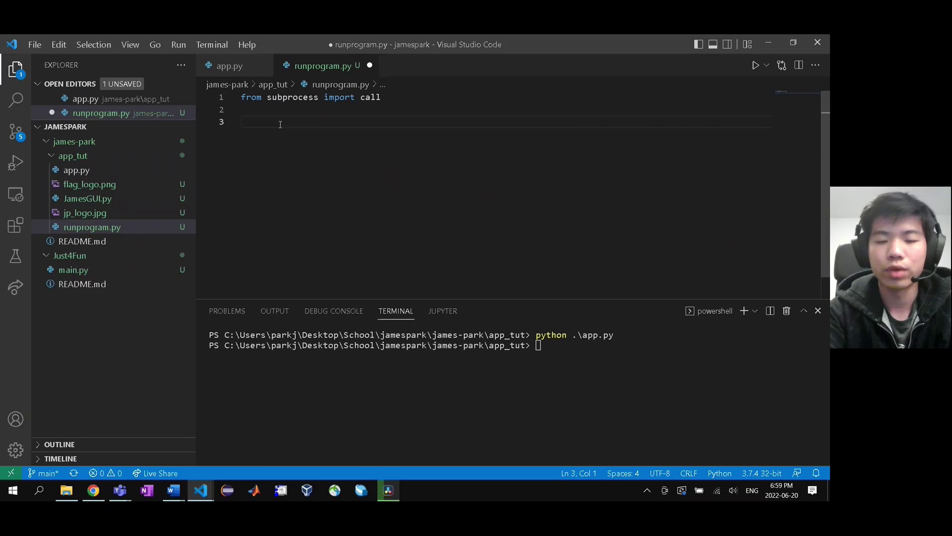
{"action": "type", "text": "def "}
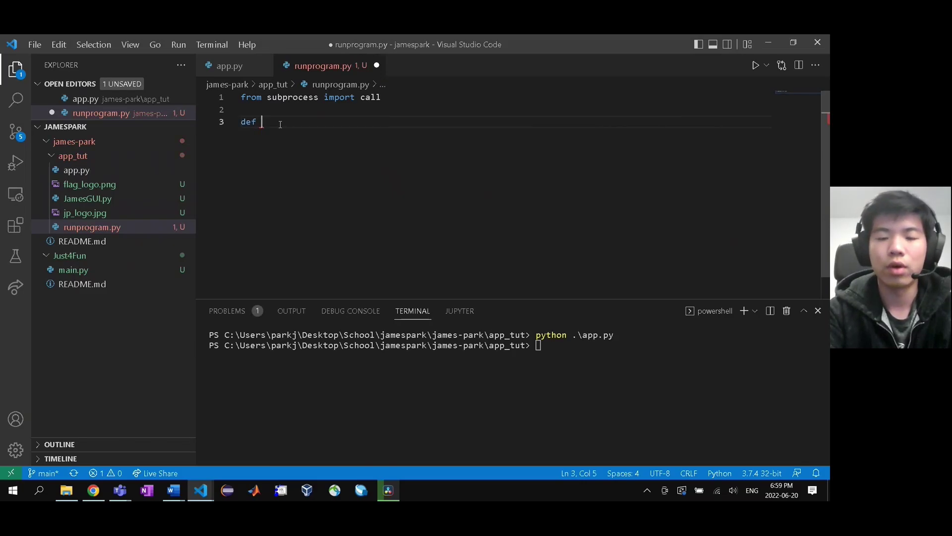
{"action": "type", "text": "open_py_file"}
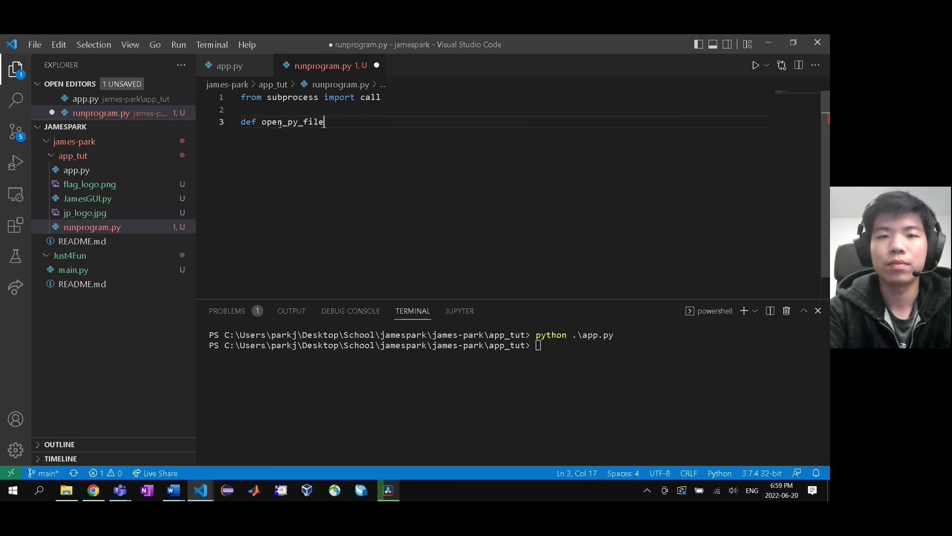
{"action": "type", "text": "():"}
{"action": "key", "text": "Return"}
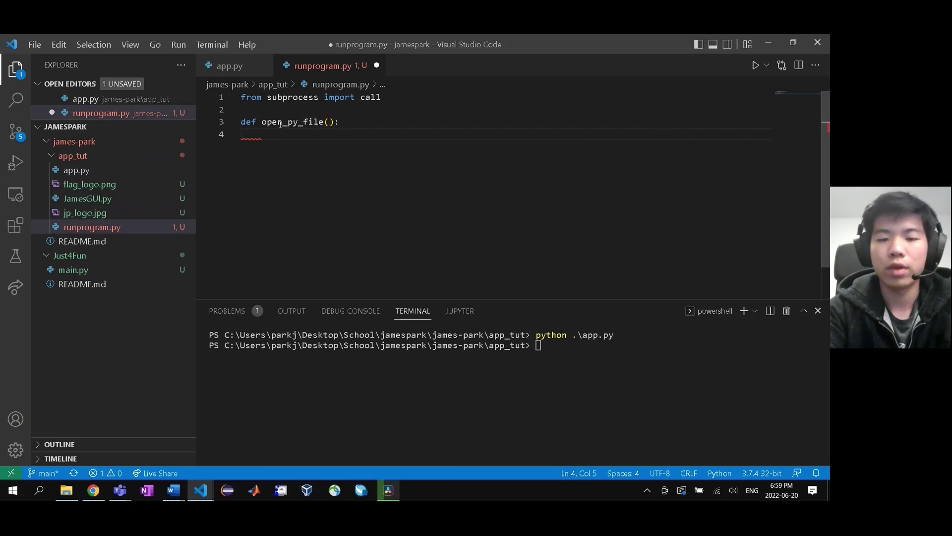
{"action": "type", "text": "call("}
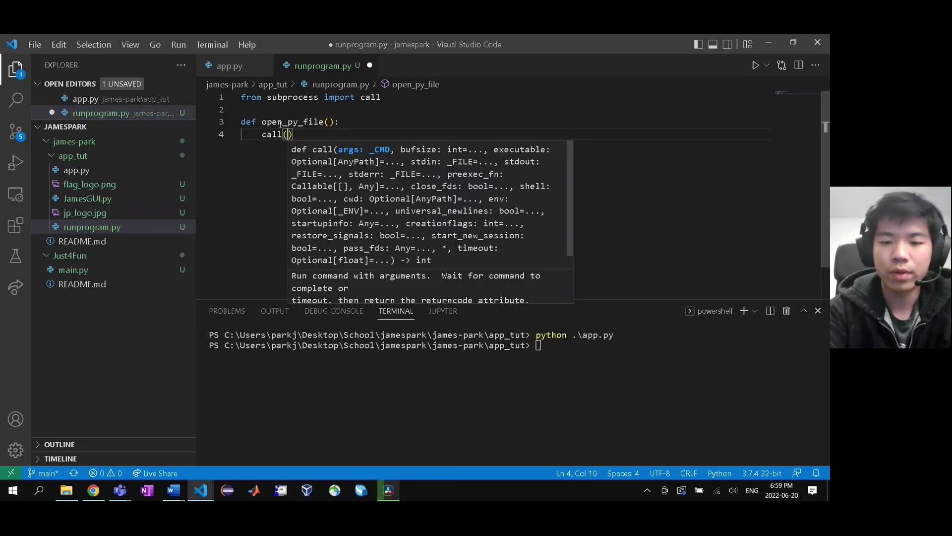
{"action": "type", "text": "[\"python"}
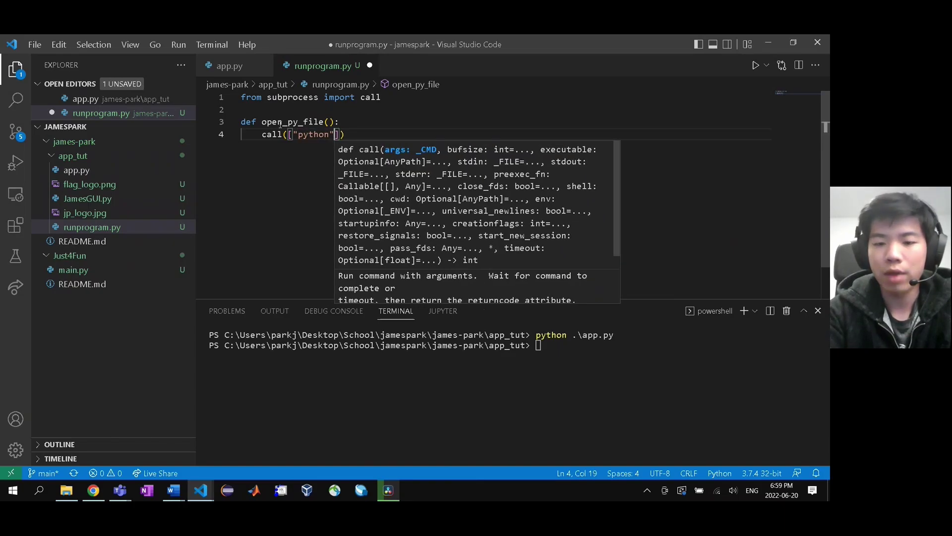
{"action": "type", "text": "\", \""}
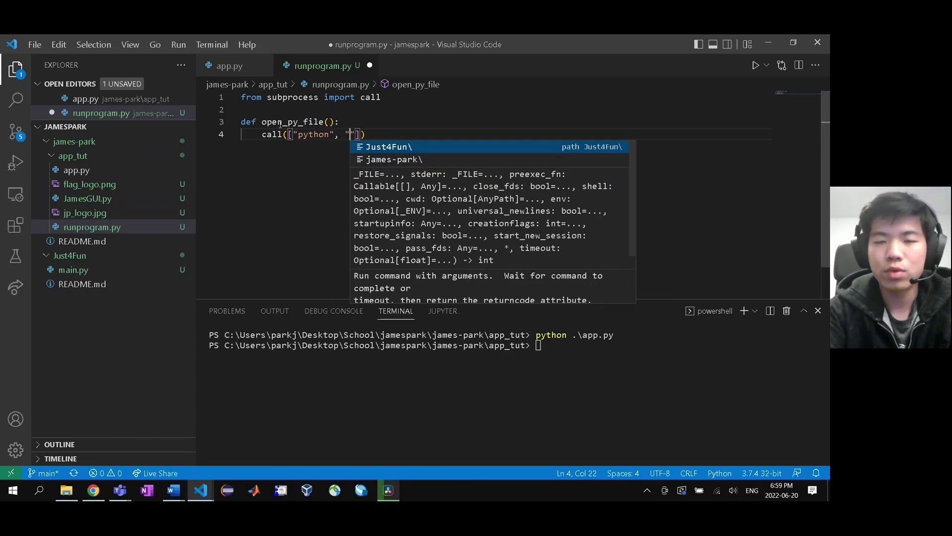
{"action": "type", "text": "app.py"}
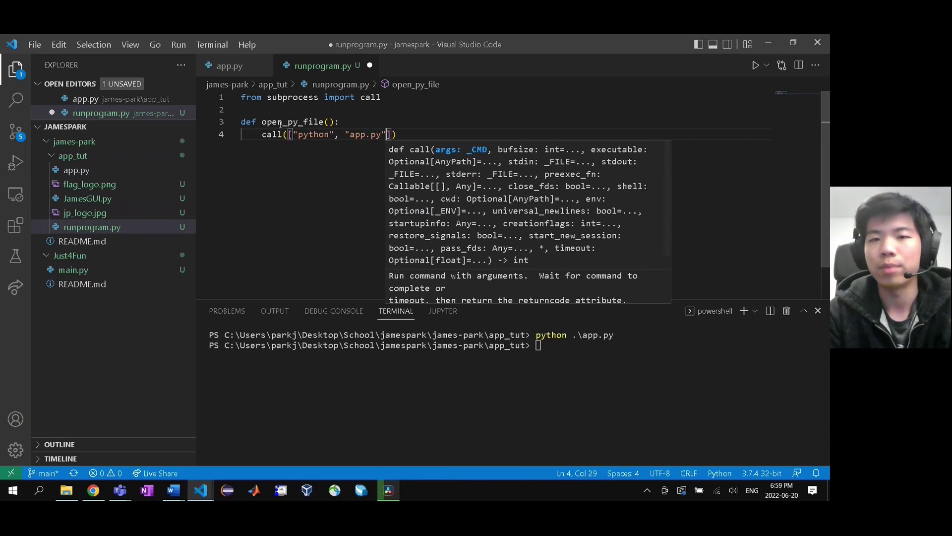
{"action": "key", "text": "End"}
{"action": "key", "text": "Return"}
{"action": "key", "text": "BackSpace"}
{"action": "key", "text": "Return"}
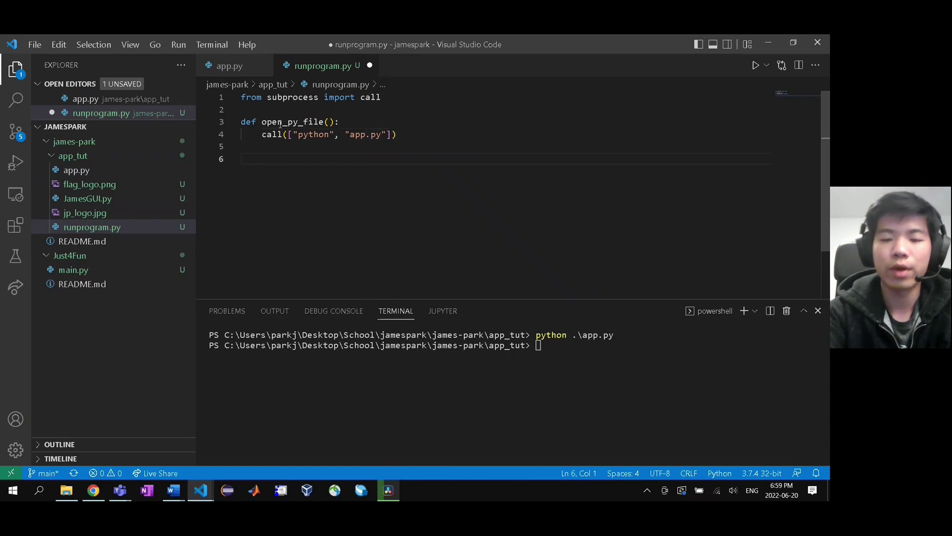
{"action": "type", "text": "open"}
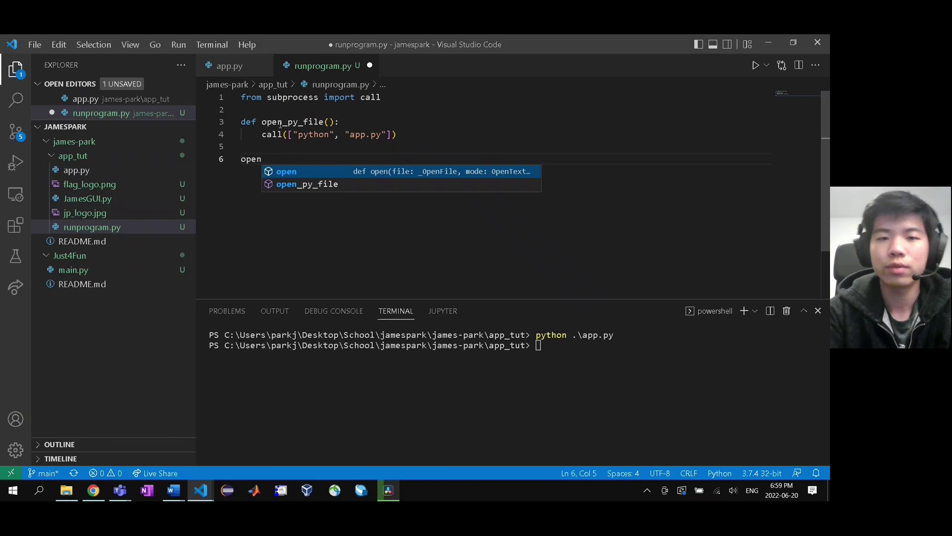
{"action": "key", "text": "Tab"}
{"action": "type", "text": "()"}
{"action": "key", "text": "ctrl+s"}
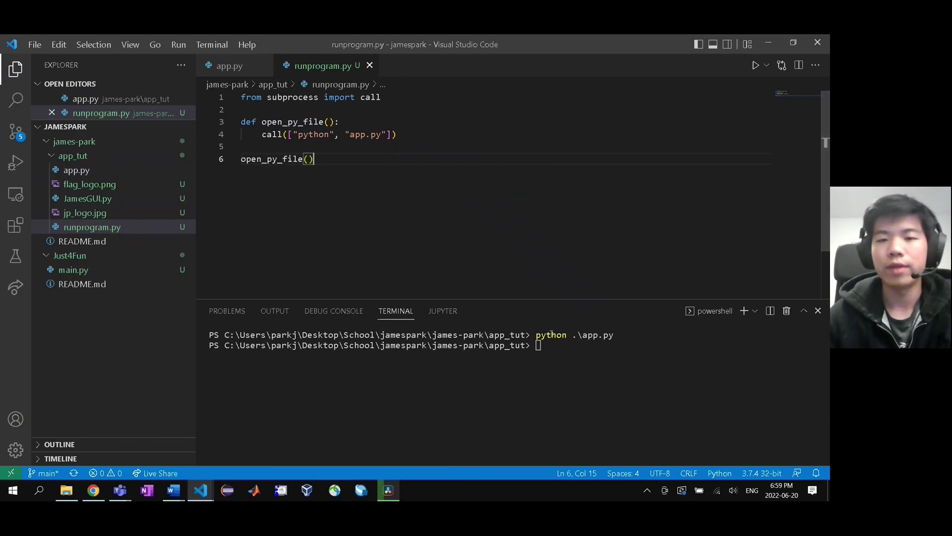
Run python runprogram.py in the terminal and move the launched PDF-extractor window
{"action": "left_click", "coordinate": [562, 365]}
{"action": "key", "text": "Up"}
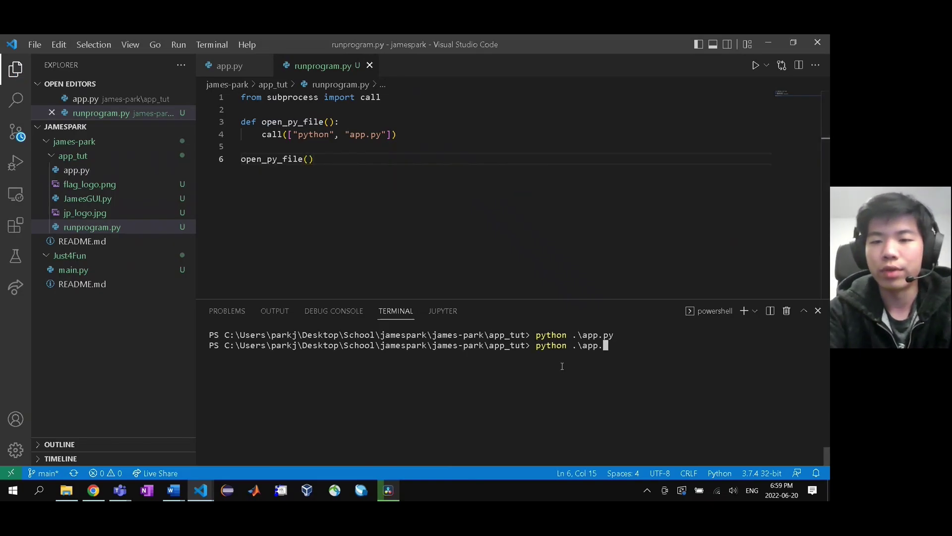
{"action": "key", "text": "BackSpace"}
{"action": "key", "text": "BackSpace"}
{"action": "key", "text": "BackSpace"}
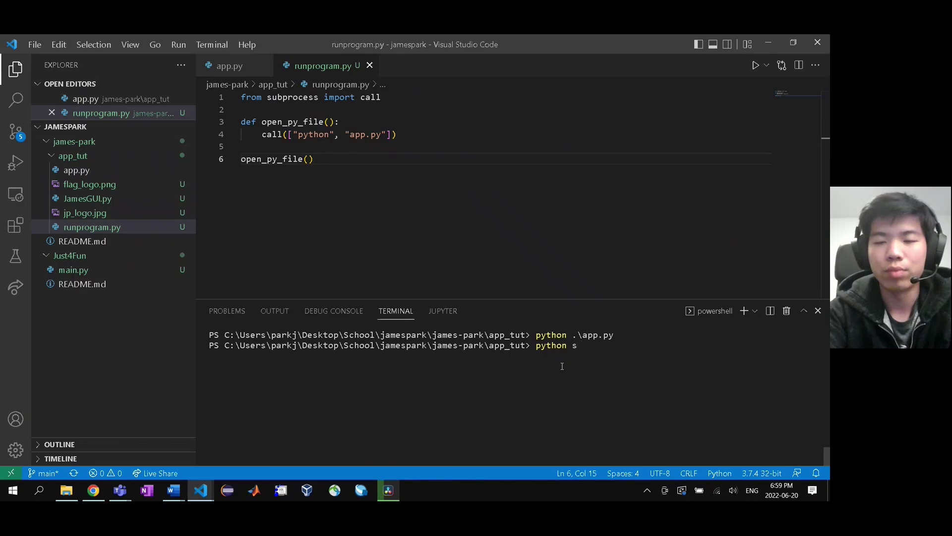
{"action": "key", "text": "Tab"}
{"action": "key", "text": "Return"}
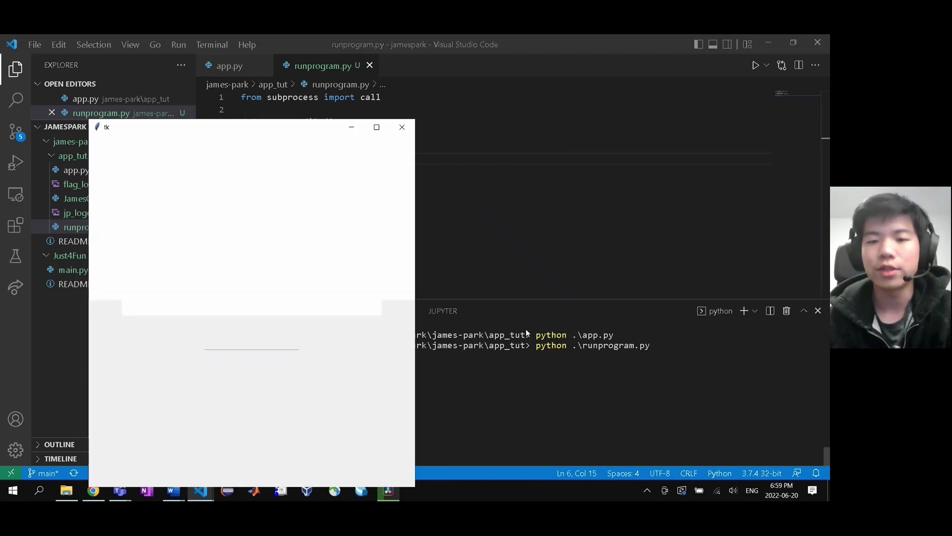
{"action": "left_click_drag", "start_coordinate": [295, 126], "coordinate": [384, 82]}
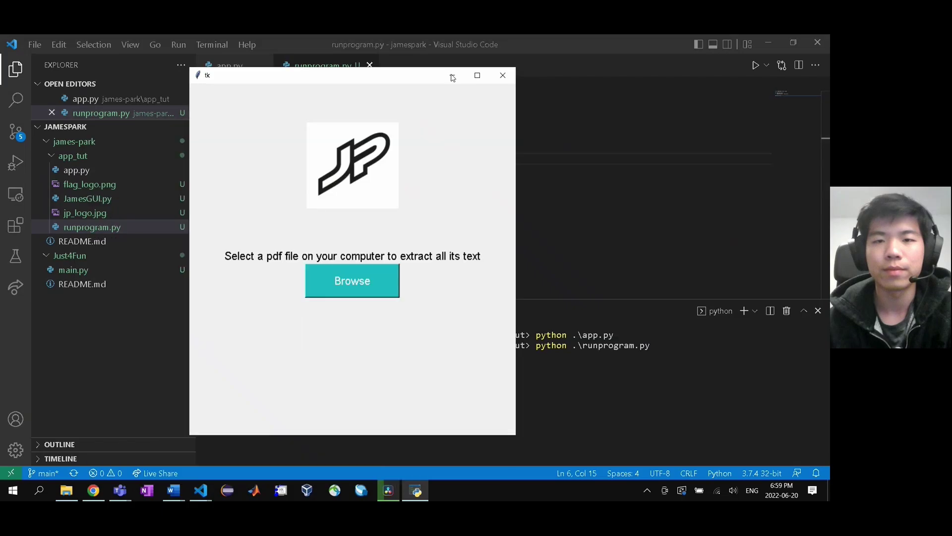
Close the app window, then create and save print.py printing 'Subscribe to JameSparKing'
{"action": "left_click", "coordinate": [492, 76]}
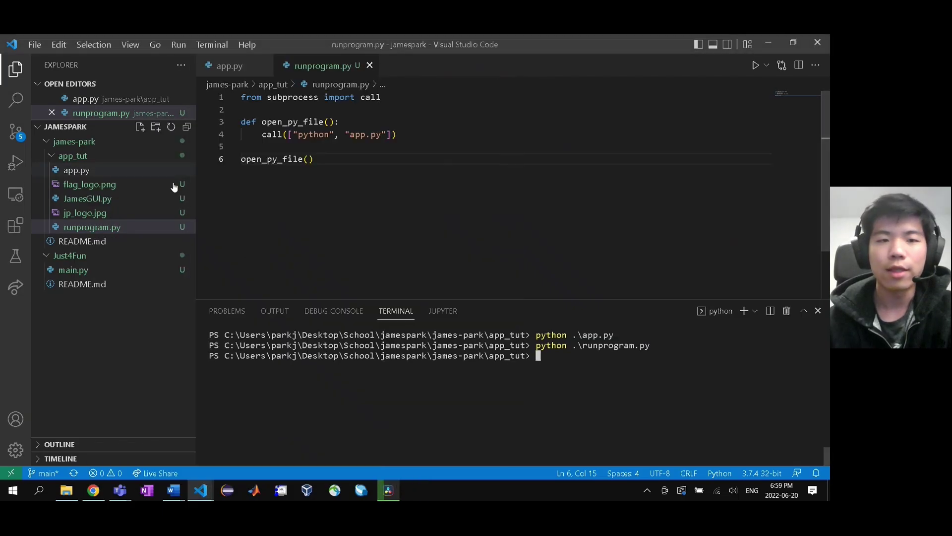
{"action": "left_click", "coordinate": [141, 127]}
{"action": "type", "text": "print.py"}
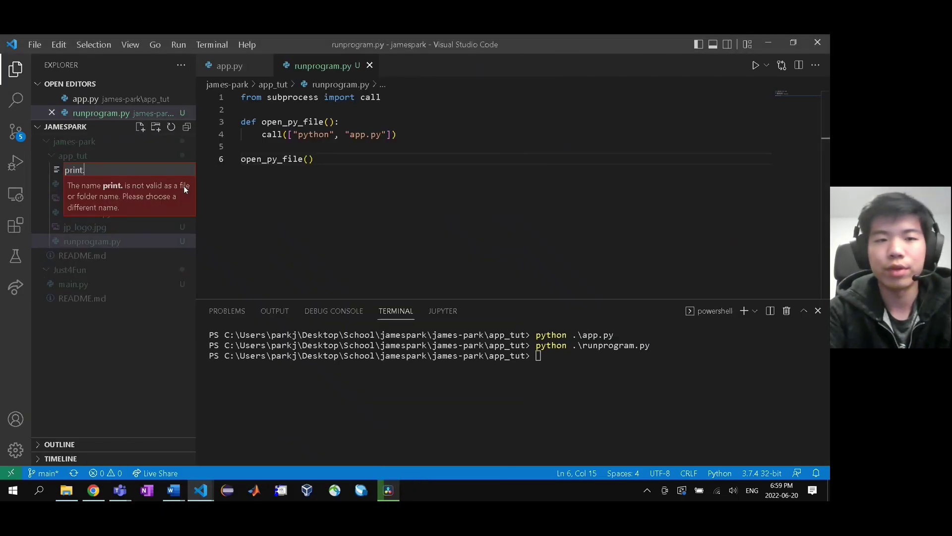
{"action": "key", "text": "Return"}
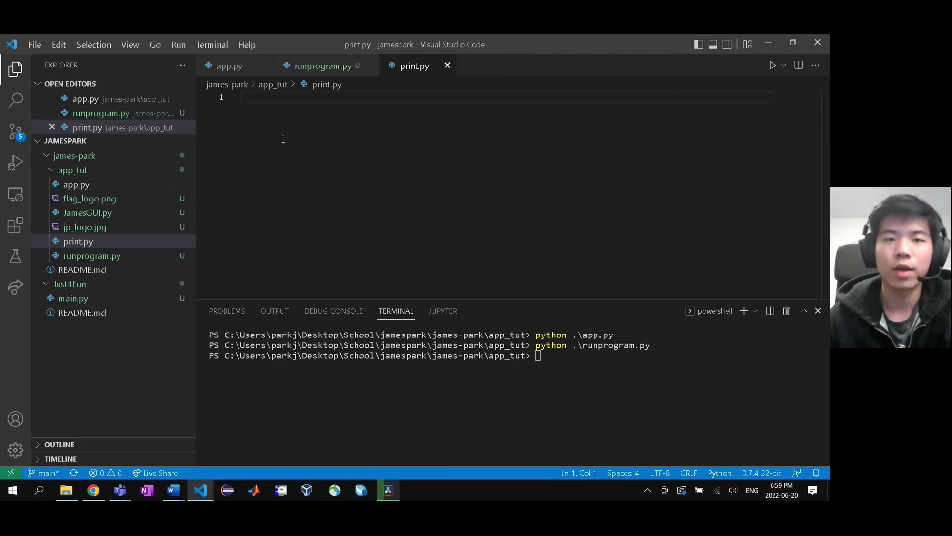
{"action": "type", "text": "print"}
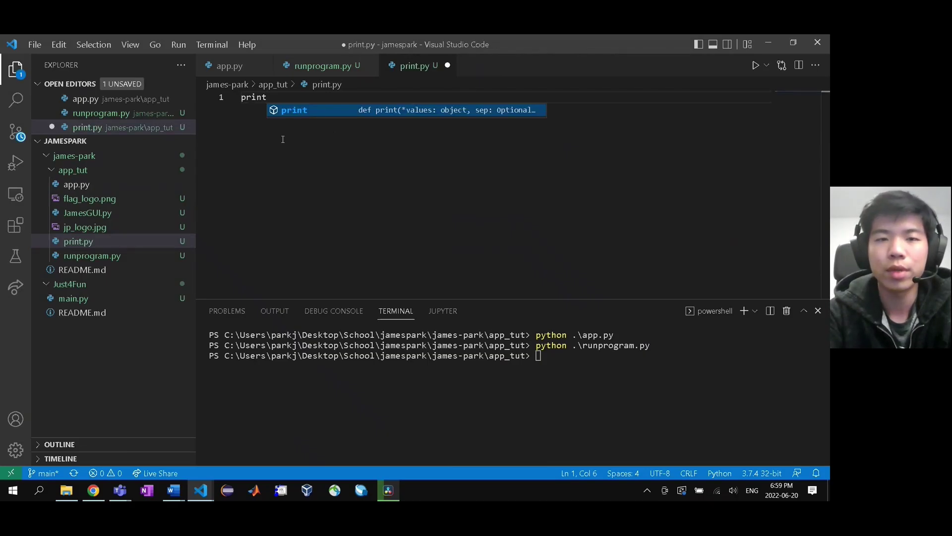
{"action": "type", "text": "(\"su"}
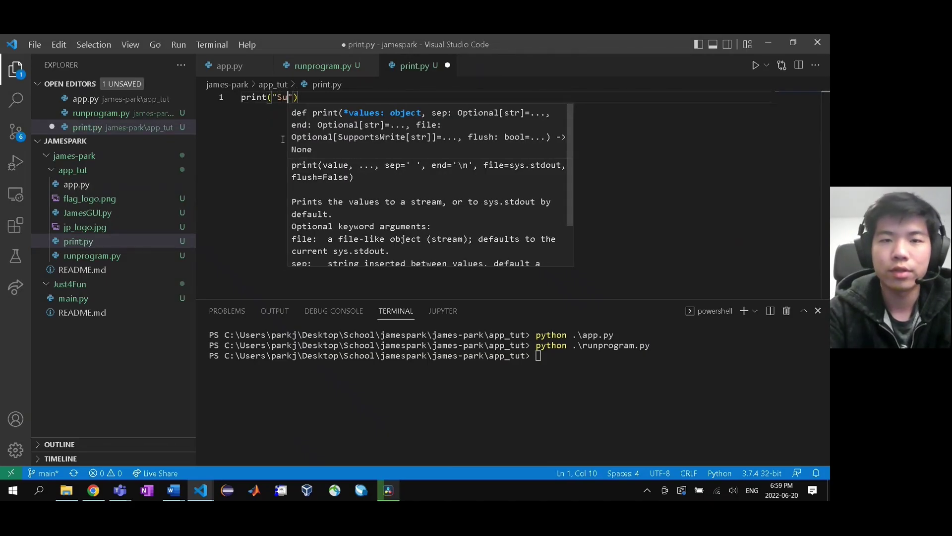
{"action": "type", "text": "bscribe to J"}
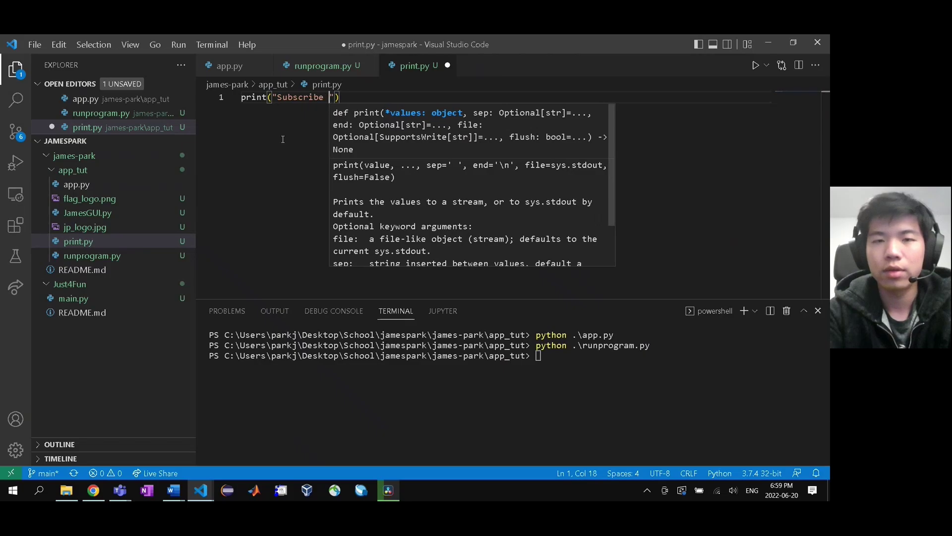
{"action": "type", "text": "ameSparking"}
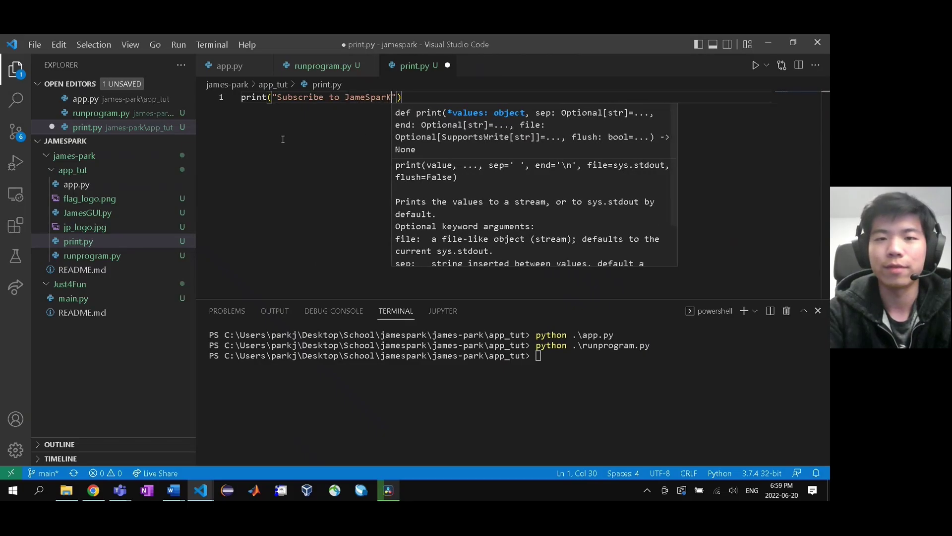
{"action": "key", "text": "ctrl+s"}
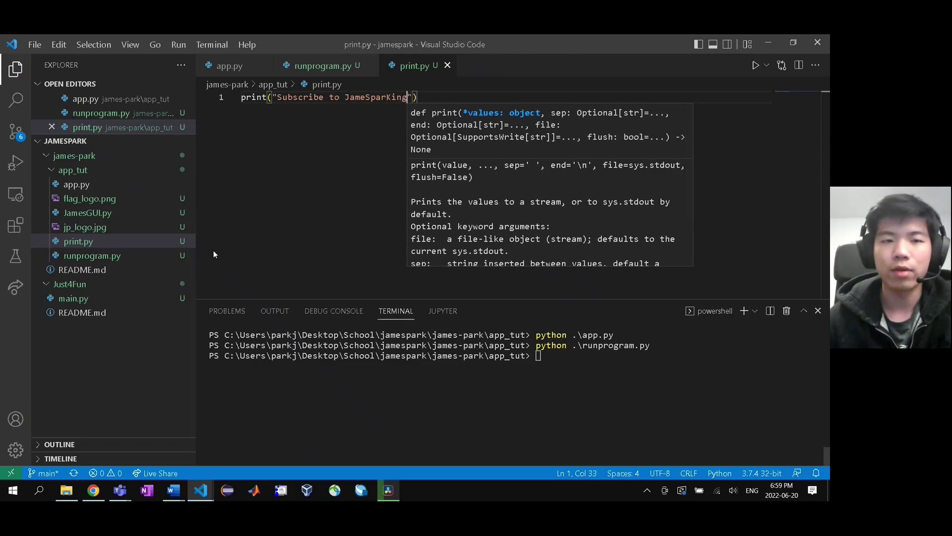
Change the file called in runprogram.py from app.py to print.py and save
{"action": "left_click", "coordinate": [91, 255]}
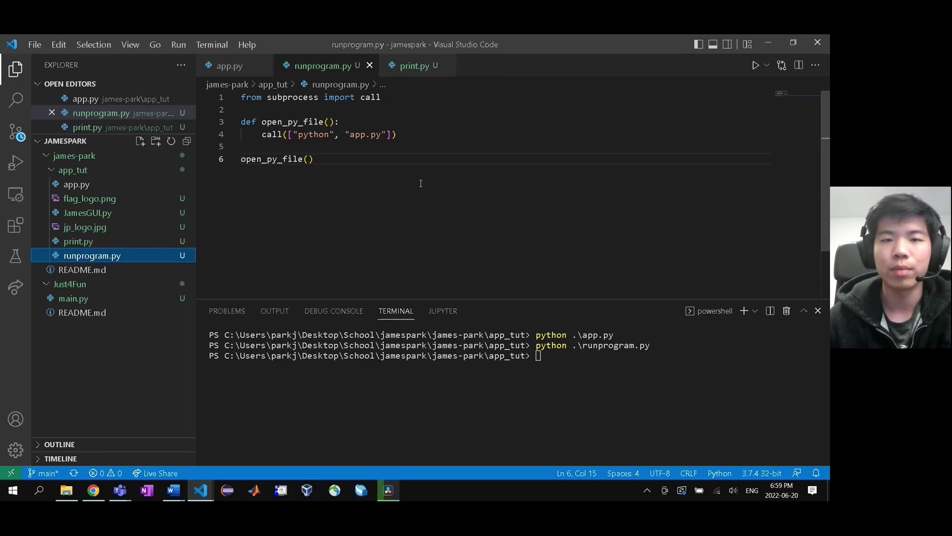
{"action": "left_click", "coordinate": [365, 134]}
{"action": "key", "text": "BackSpace"}
{"action": "key", "text": "BackSpace"}
{"action": "key", "text": "BackSpace"}
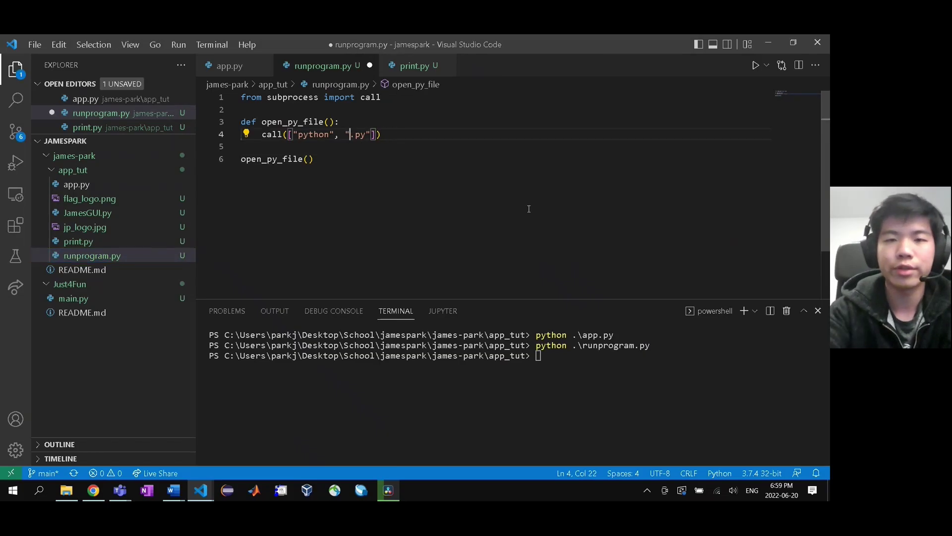
{"action": "type", "text": "print"}
{"action": "key", "text": "ctrl+s"}
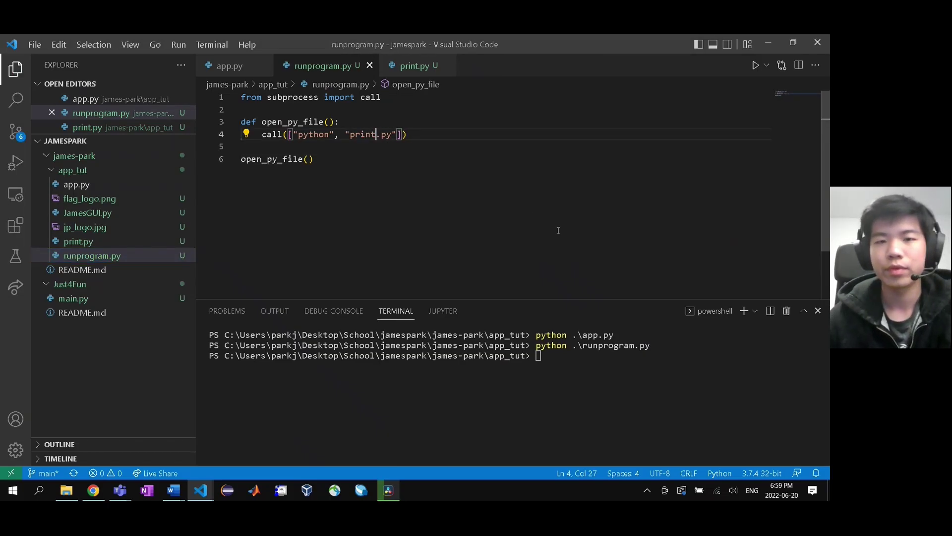
Rerun runprogram.py, highlight the 'Subscribe' output, and bring the Gallery.py window into view
{"action": "left_click", "coordinate": [620, 359]}
{"action": "key", "text": "Up"}
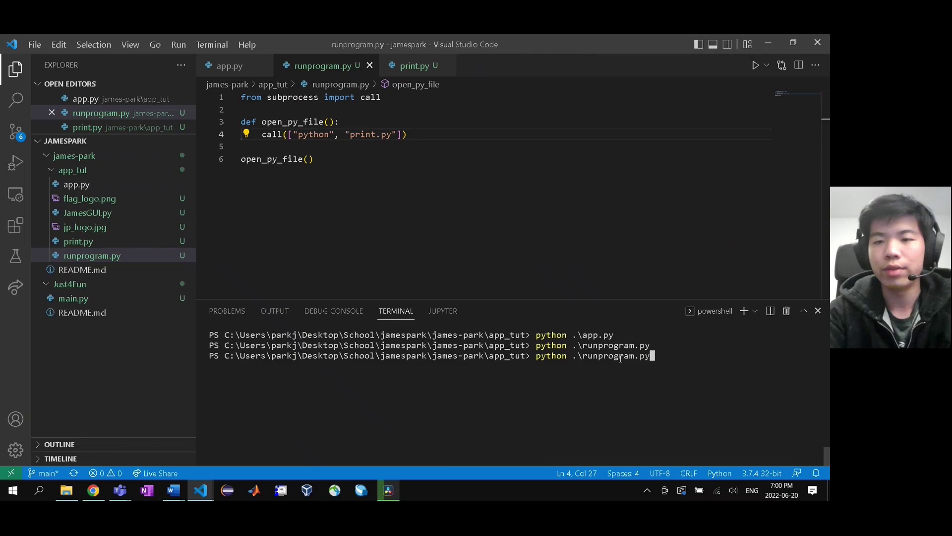
{"action": "key", "text": "Return"}
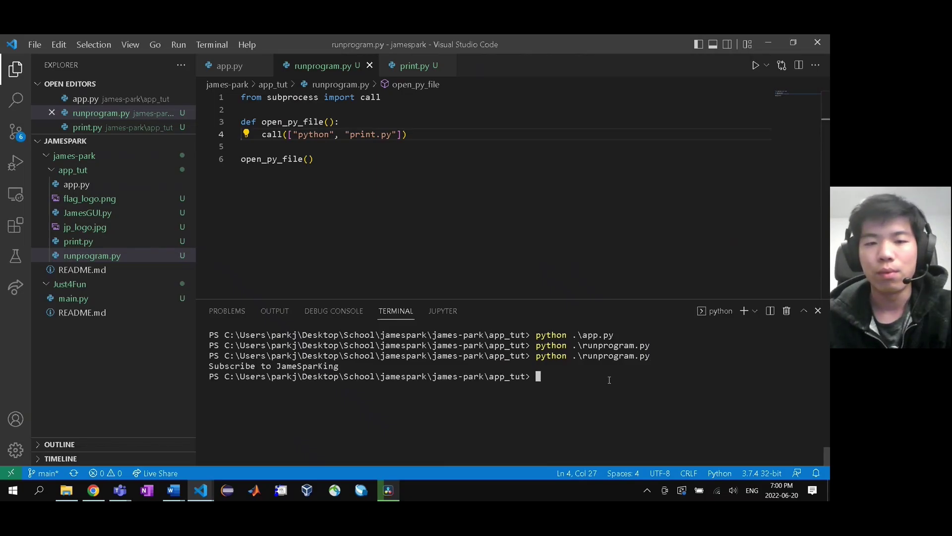
{"action": "left_click_drag", "start_coordinate": [208, 366], "coordinate": [341, 366]}
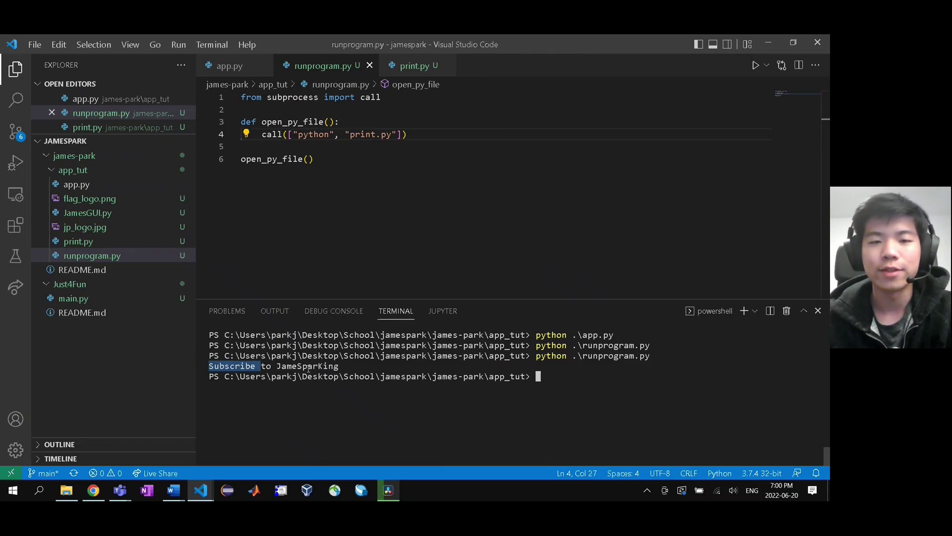
{"action": "left_click", "coordinate": [341, 365]}
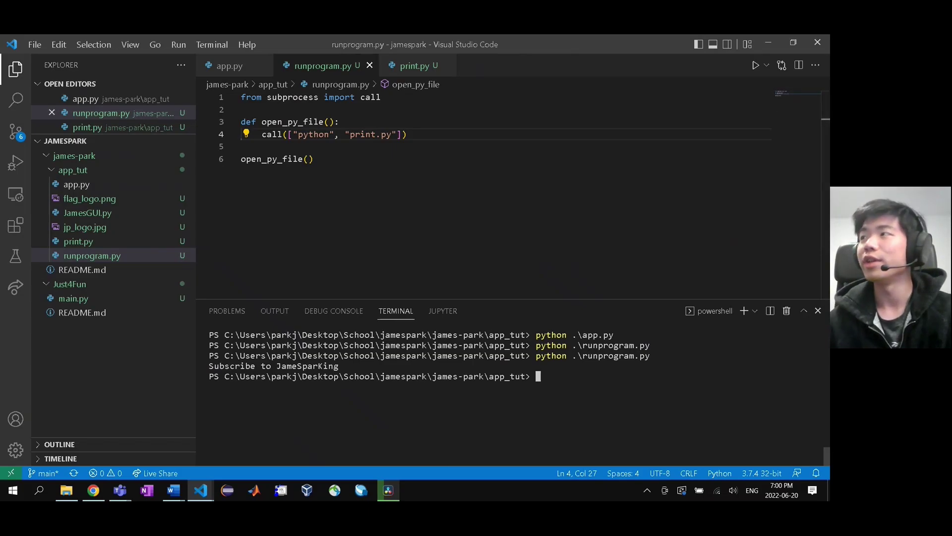
{"action": "left_click_drag", "start_coordinate": [801, 404], "coordinate": [434, 34]}
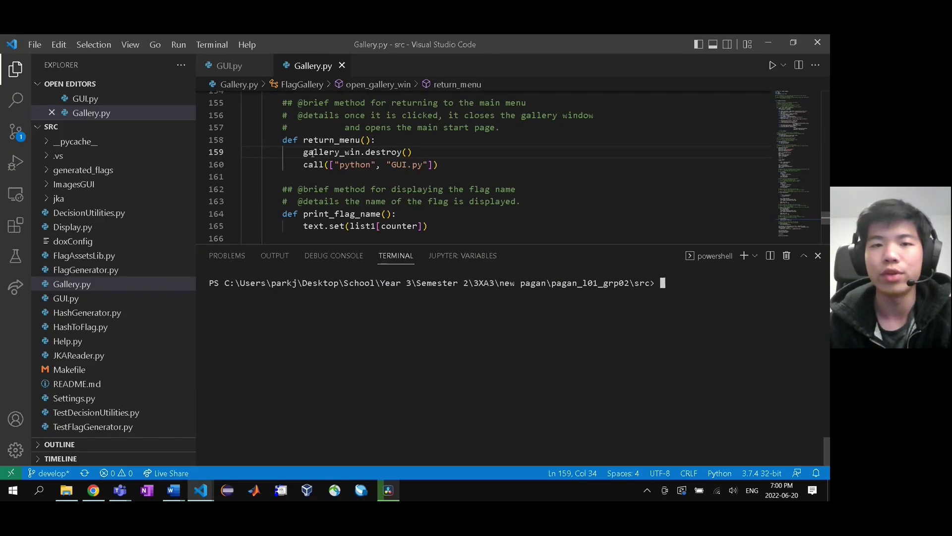
Highlight the gallery_win destroy and the GUI.py call in return_menu on lines 159–160
{"action": "left_click_drag", "start_coordinate": [304, 152], "coordinate": [414, 152]}
{"action": "left_click", "coordinate": [417, 152]}
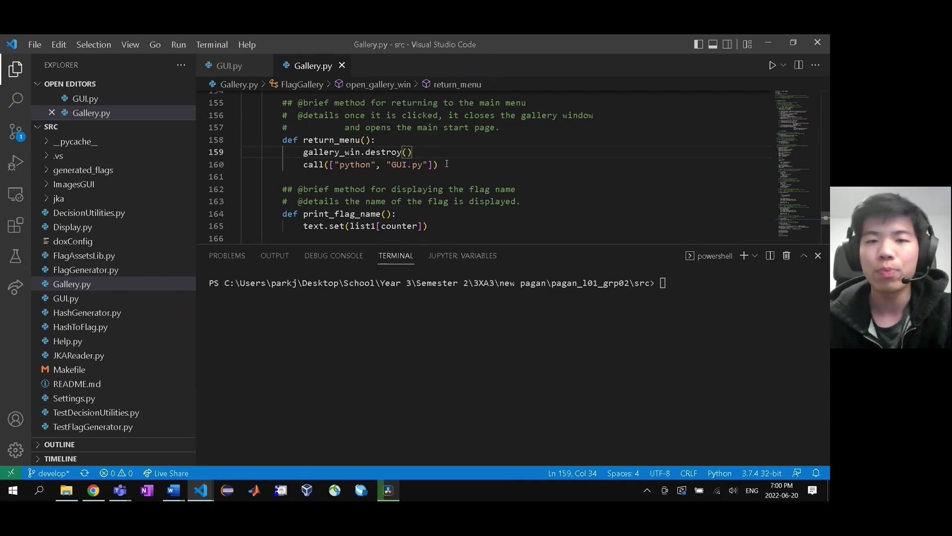
{"action": "mouse_move", "coordinate": [439, 165]}
{"action": "left_mouse_down"}
{"action": "mouse_move", "coordinate": [313, 164]}
{"action": "mouse_move", "coordinate": [395, 164]}
{"action": "left_mouse_up"}
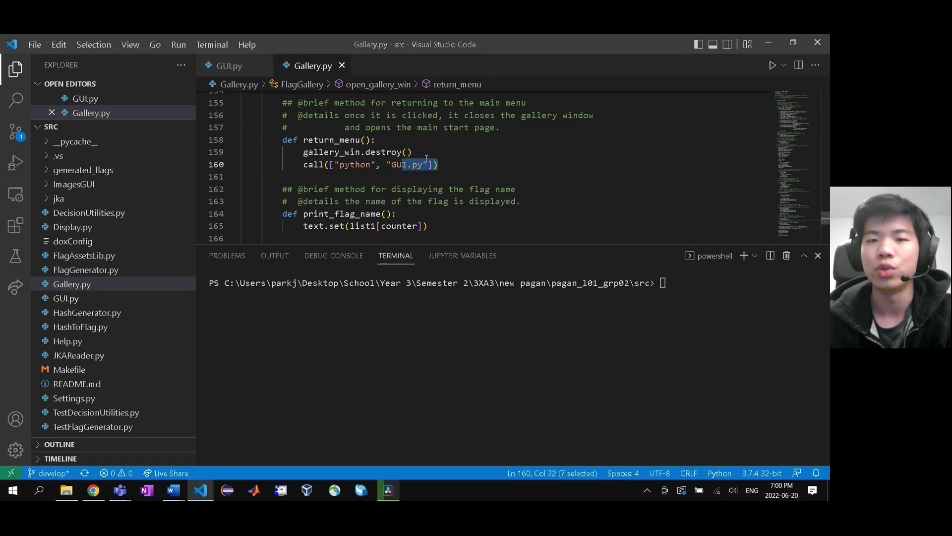
{"action": "left_click", "coordinate": [449, 158]}
{"action": "left_click", "coordinate": [710, 289]}
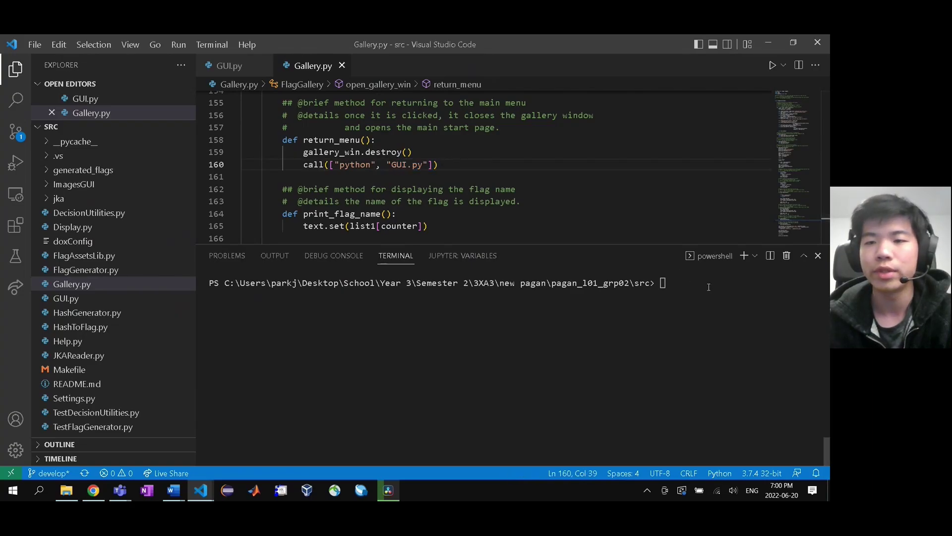
{"action": "type", "text": "python GUI"}
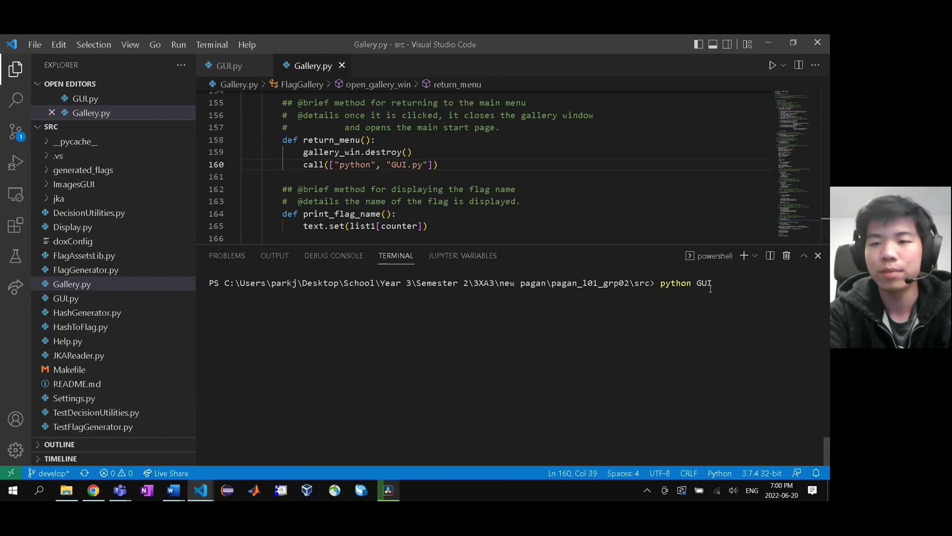
Run GUI.py, open the Flag Generator's flag gallery, and reposition the gallery window
{"action": "key", "text": "Tab"}
{"action": "key", "text": "Return"}
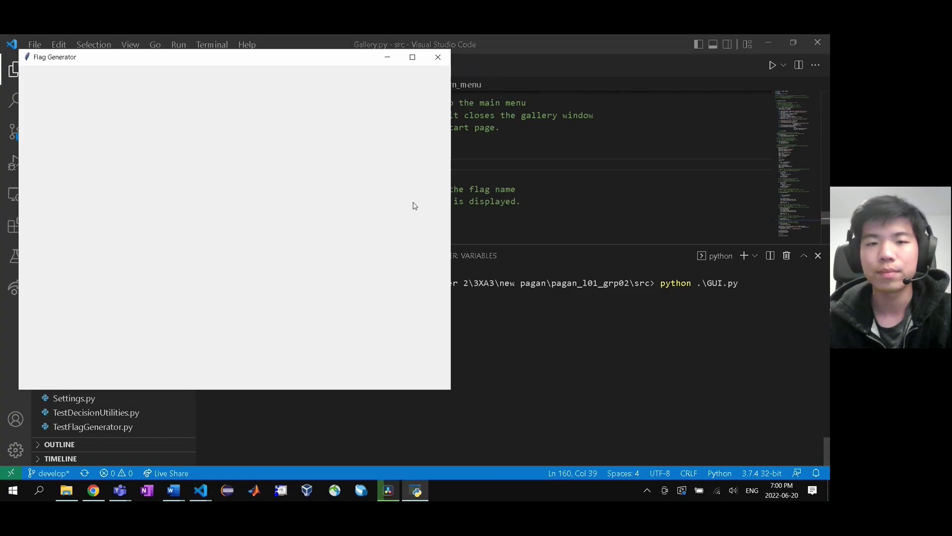
{"action": "left_click", "coordinate": [325, 283]}
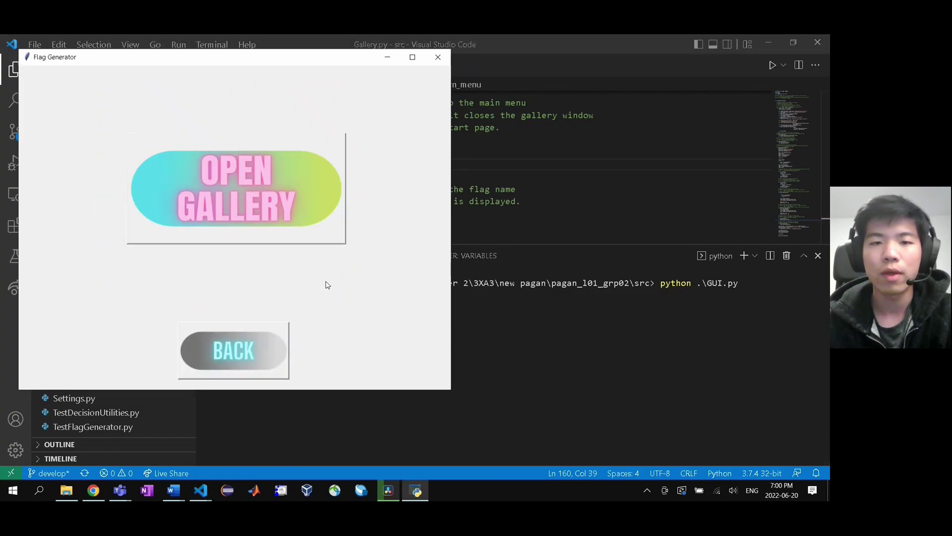
{"action": "left_click", "coordinate": [277, 212]}
{"action": "left_click_drag", "start_coordinate": [313, 62], "coordinate": [664, 96]}
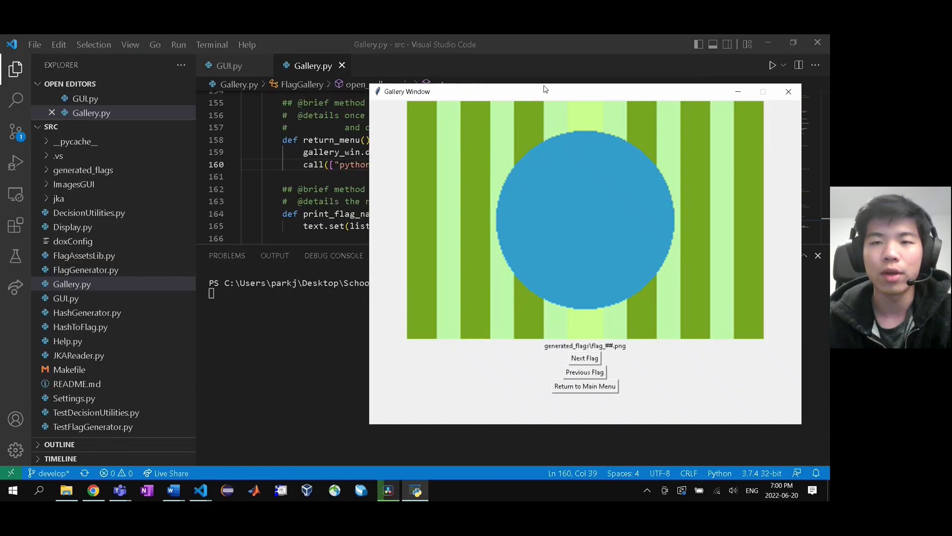
{"action": "left_click_drag", "start_coordinate": [545, 89], "coordinate": [571, 77]}
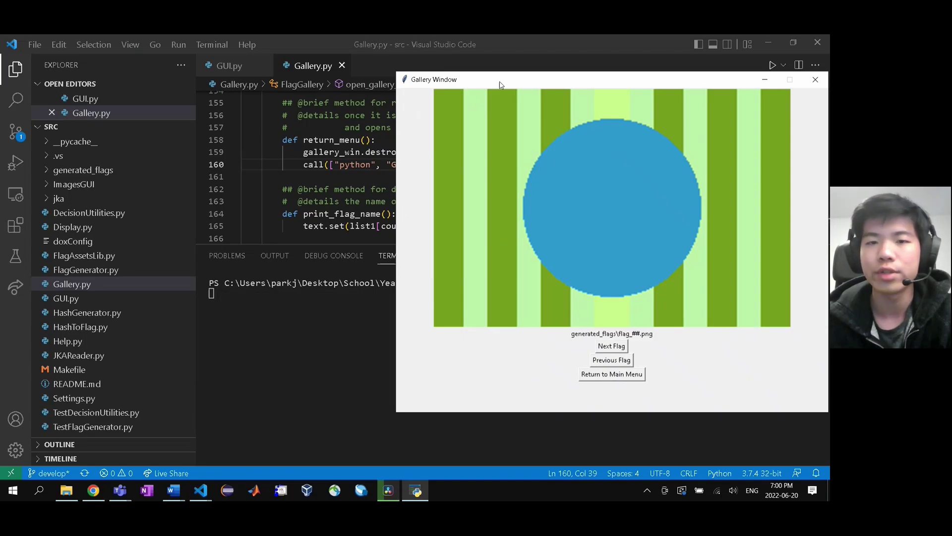
{"action": "mouse_move", "coordinate": [566, 86]}
{"action": "left_mouse_down"}
{"action": "mouse_move", "coordinate": [551, 173]}
{"action": "mouse_move", "coordinate": [556, 224]}
{"action": "left_mouse_up"}
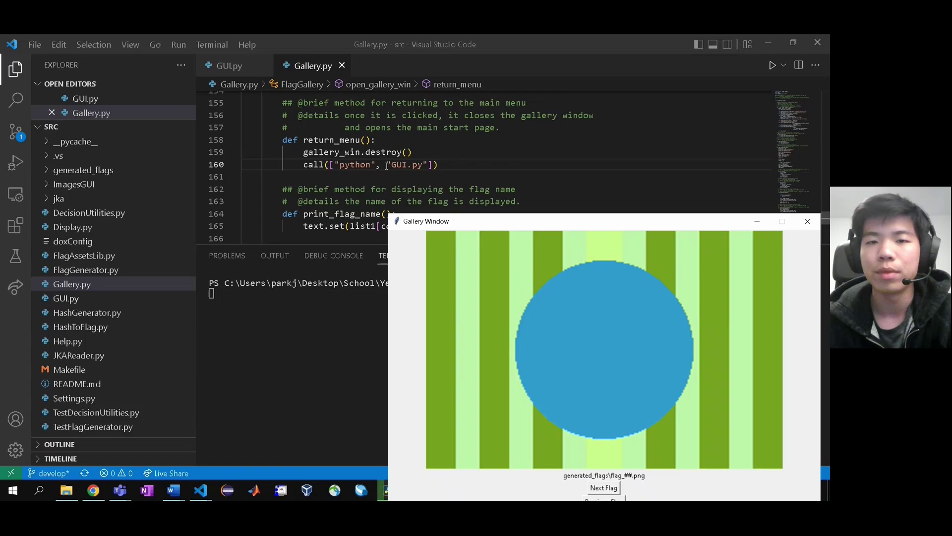
{"action": "left_click_drag", "start_coordinate": [550, 220], "coordinate": [538, 68]}
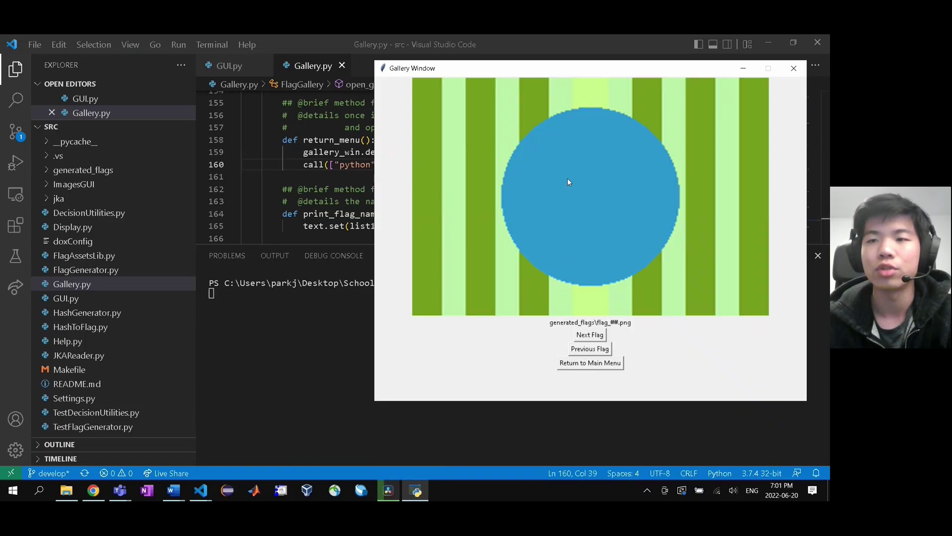
Return from the gallery to the relaunched main menu, move it right, and close it
{"action": "left_click", "coordinate": [598, 364]}
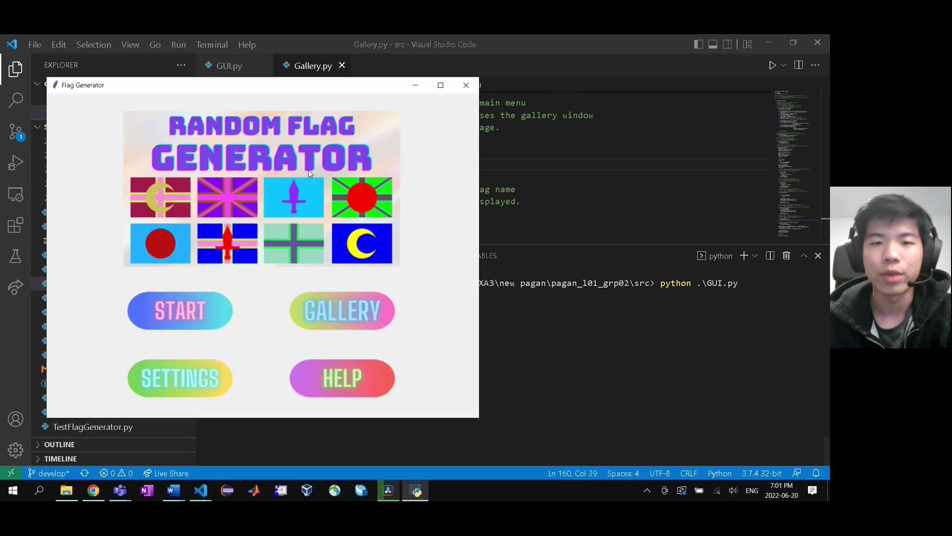
{"action": "left_click", "coordinate": [441, 87]}
{"action": "left_click_drag", "start_coordinate": [441, 87], "coordinate": [524, 85]}
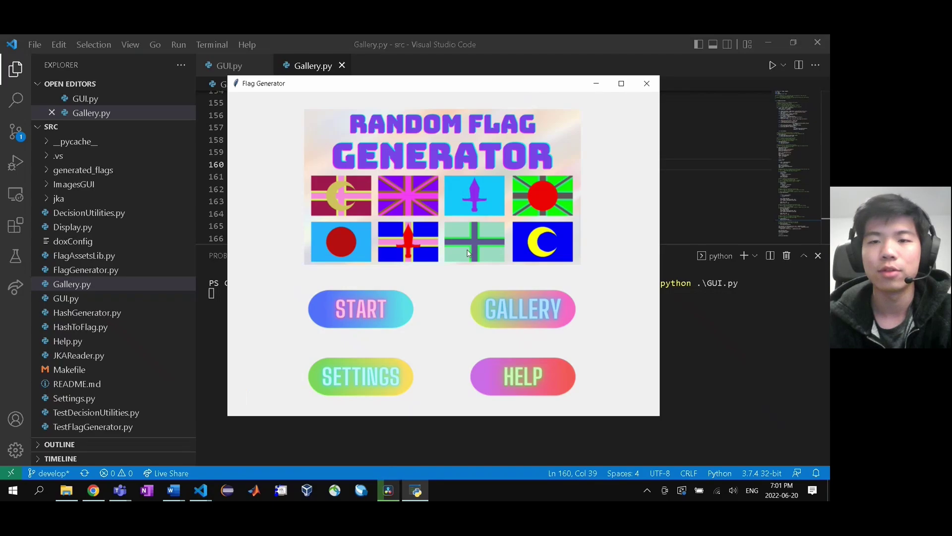
{"action": "left_click", "coordinate": [647, 83]}
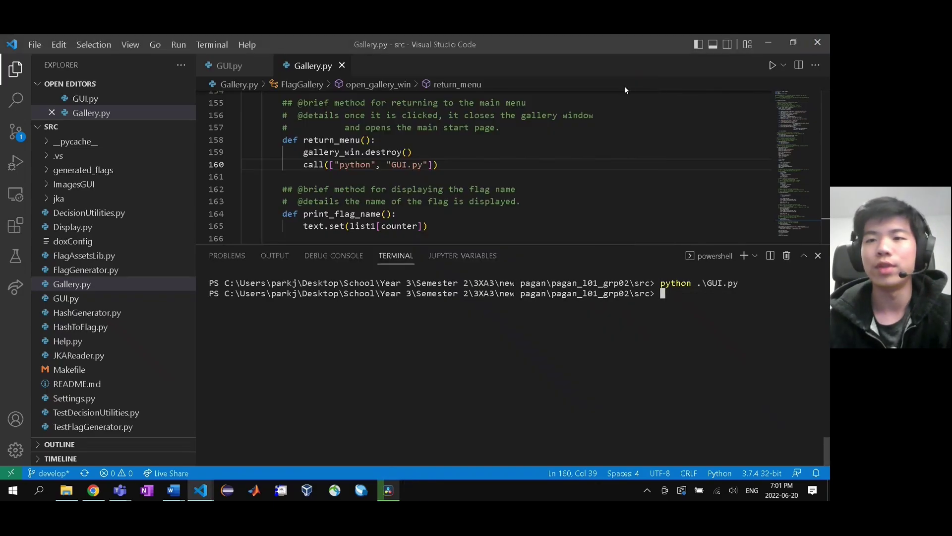